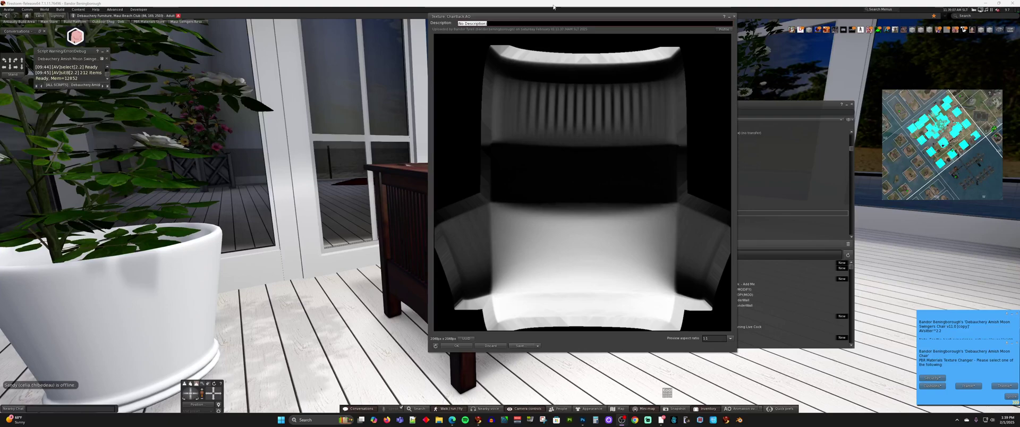
Drag the ChairBack.AO texture preview to the left so the leather armchair shows beside it.
{"action": "left_click_drag", "start_coordinate": [553, 16], "coordinate": [220, 27]}
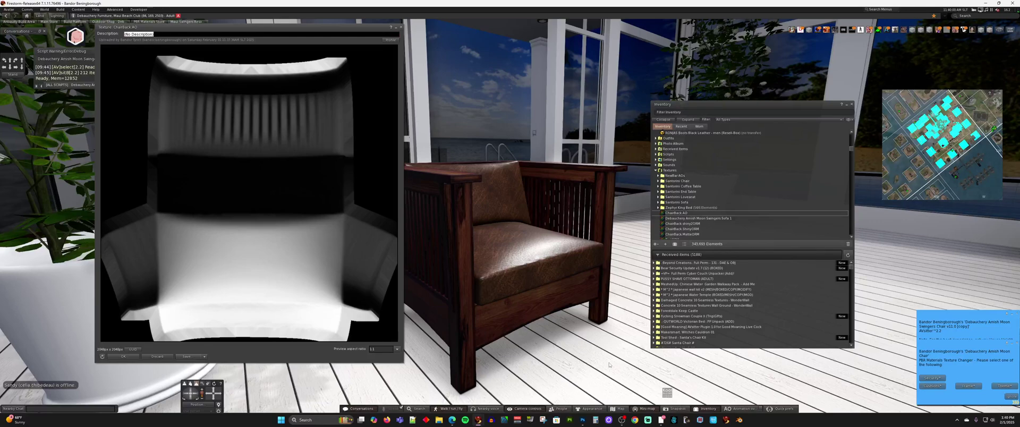
In Photoshop, select ChairFrame.AO in the Substance 3D Painter export folder.
{"action": "mouse_move", "coordinate": [583, 420]}
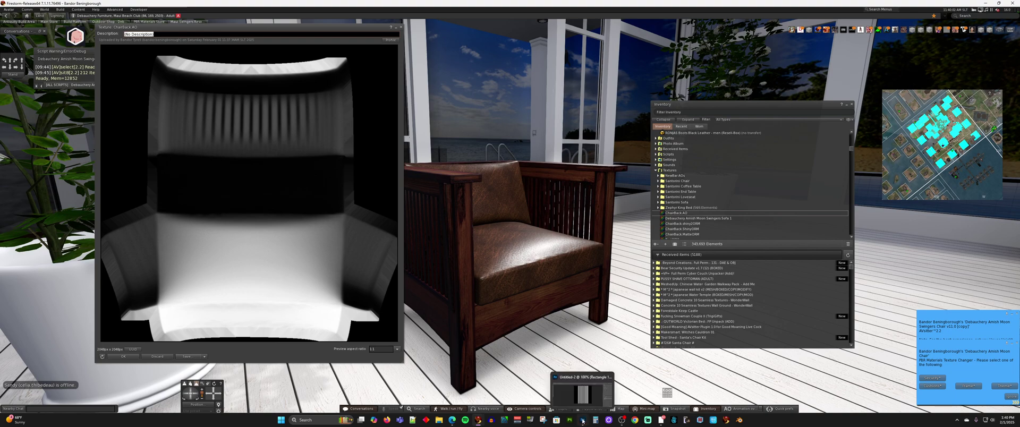
{"action": "left_click", "coordinate": [582, 421]}
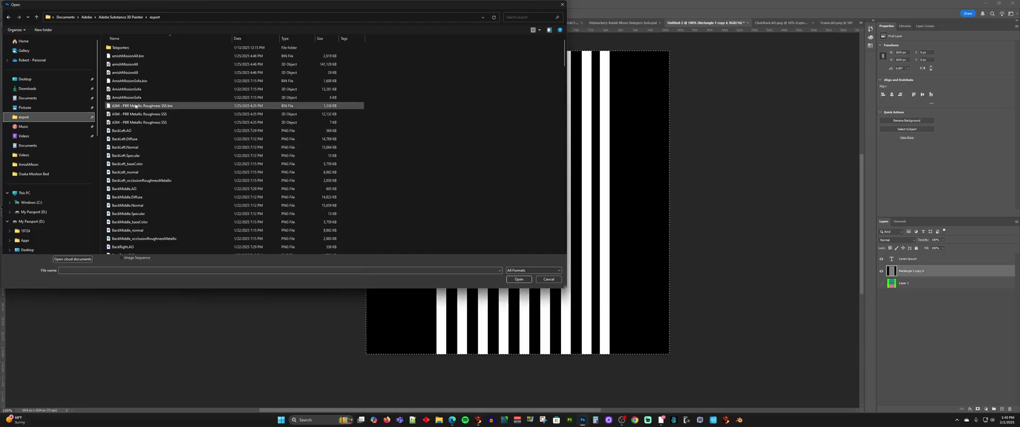
{"action": "scroll", "coordinate": [143, 140], "scroll_direction": "down", "scroll_amount": 4}
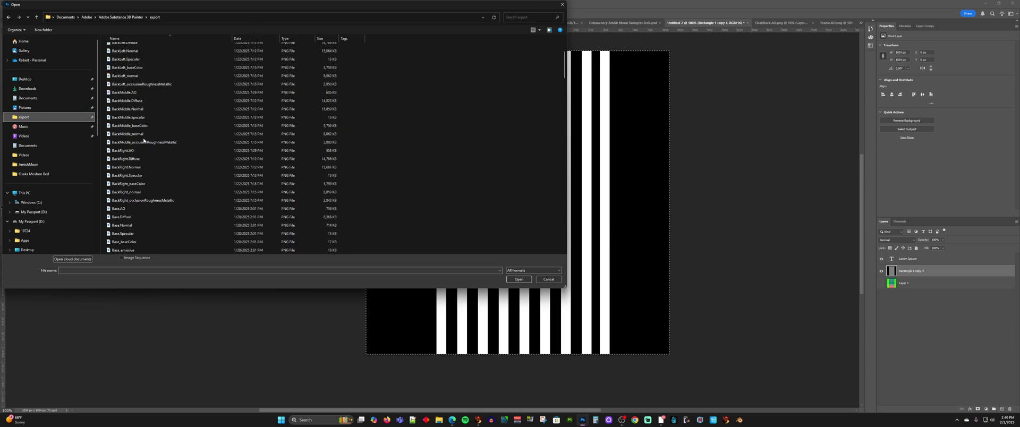
{"action": "scroll", "coordinate": [144, 140], "scroll_direction": "down", "scroll_amount": 1}
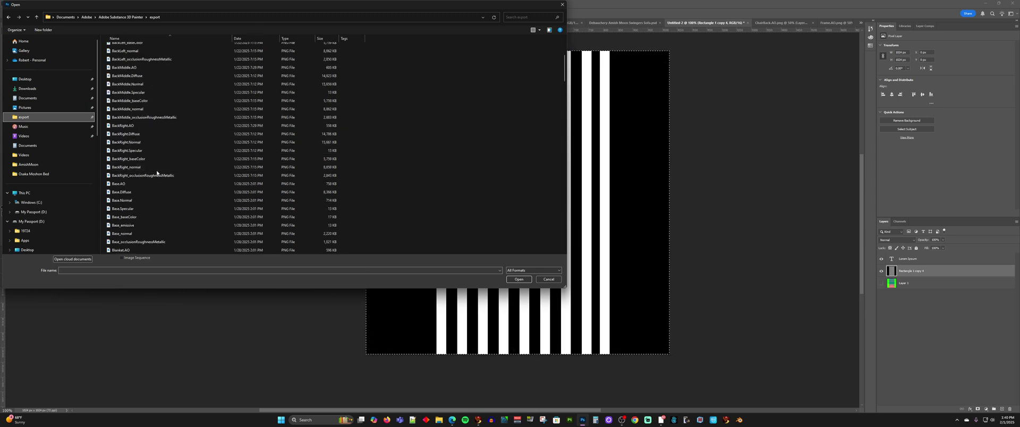
{"action": "scroll", "coordinate": [154, 181], "scroll_direction": "down", "scroll_amount": 9}
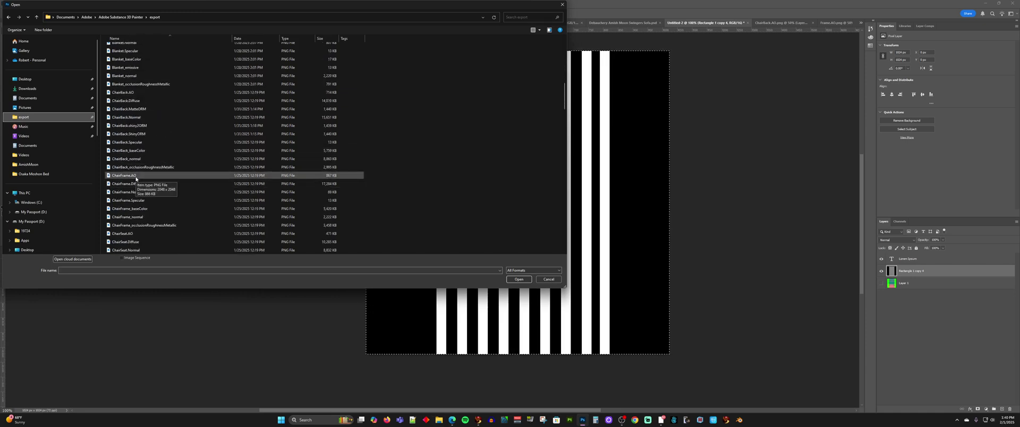
{"action": "left_click", "coordinate": [121, 176]}
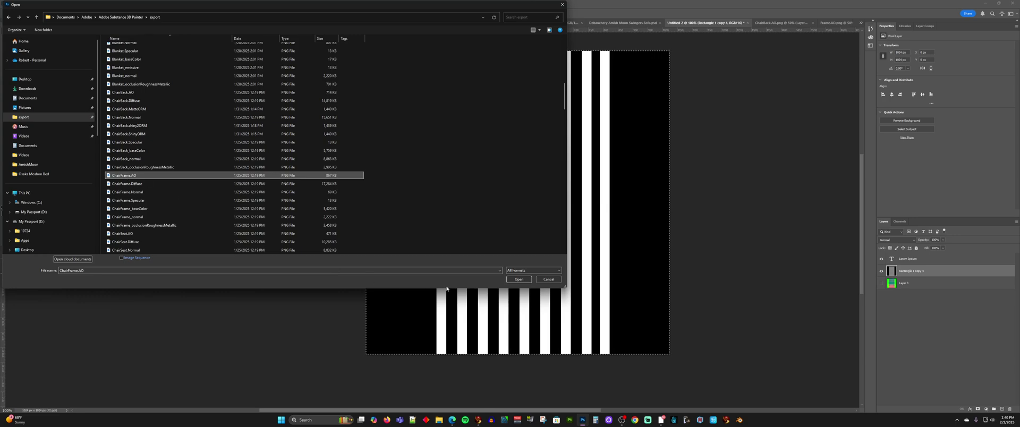
{"action": "left_click", "coordinate": [519, 280]}
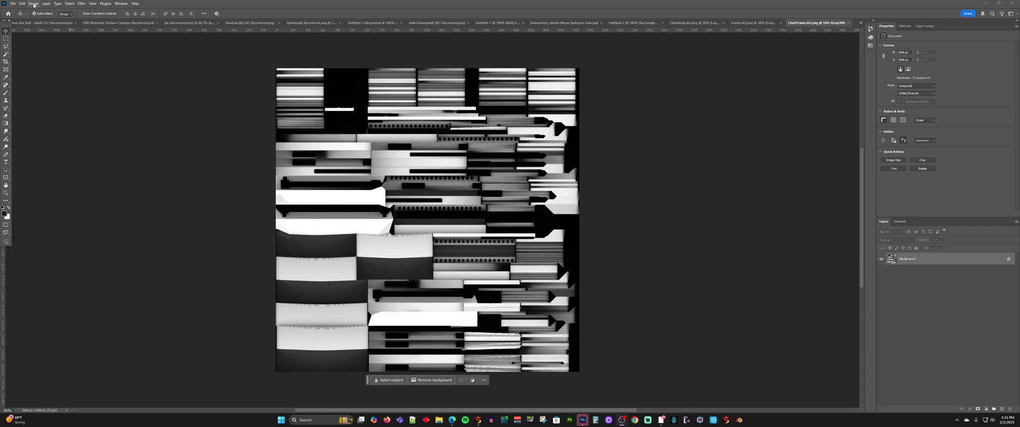
Switch ChairFrame.AO to RGB Color mode and unlock the Background layer into Layer 0.
{"action": "left_click", "coordinate": [34, 4]}
{"action": "mouse_move", "coordinate": [39, 11]}
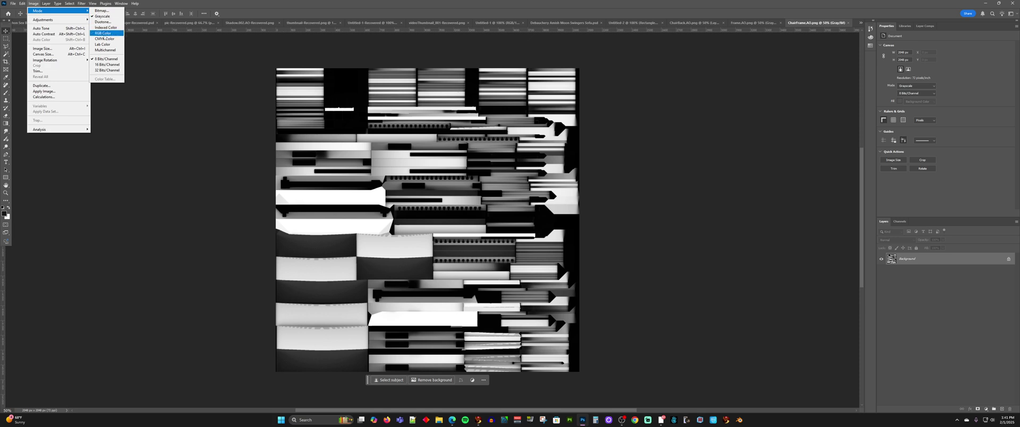
{"action": "left_click", "coordinate": [104, 33]}
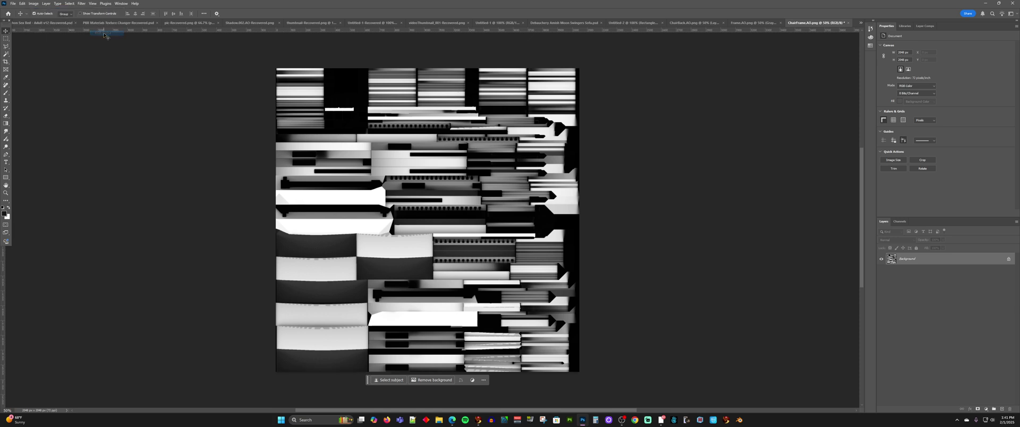
{"action": "left_click", "coordinate": [1010, 259]}
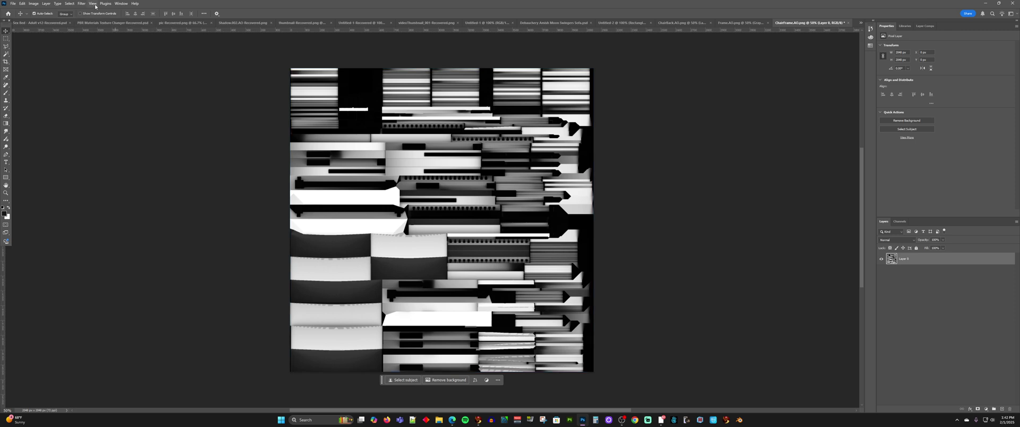
Show the Channels panel from the Window menu, listing RGB, Red, Green and Blue.
{"action": "left_click", "coordinate": [121, 4]}
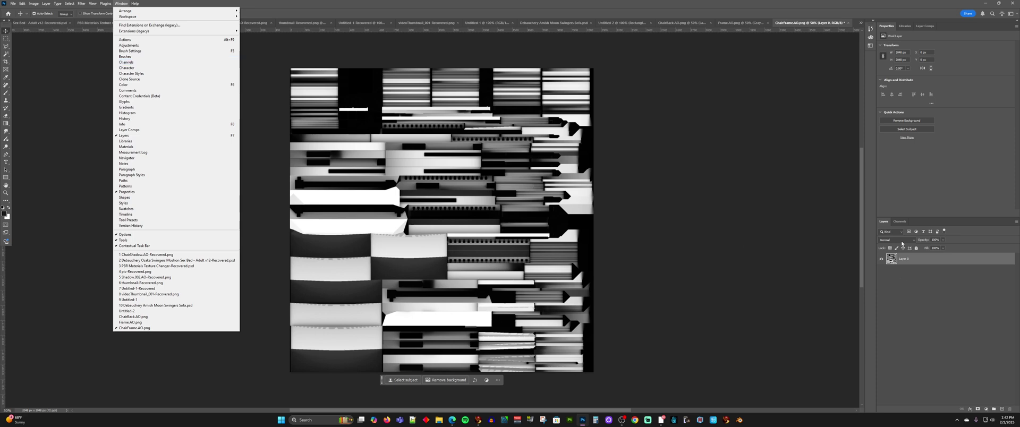
{"action": "left_click", "coordinate": [901, 222]}
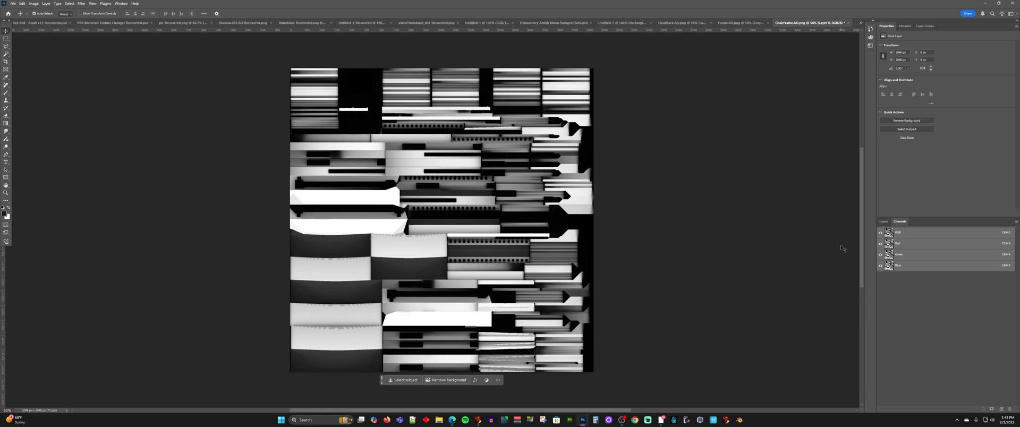
{"action": "scroll", "coordinate": [841, 248], "scroll_direction": "right", "scroll_amount": 1}
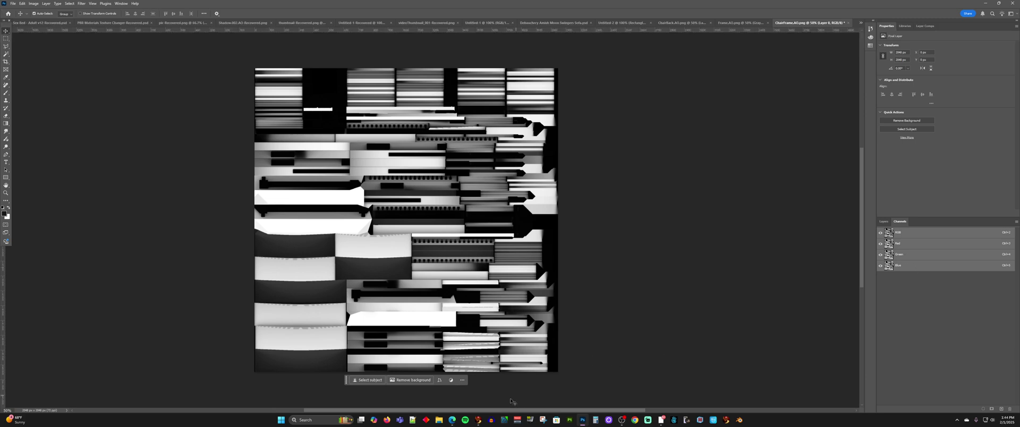
Close the ChairBack.AO preview in Firestorm, then go back to ChairFrame.AO in Photoshop.
{"action": "left_click", "coordinate": [479, 421]}
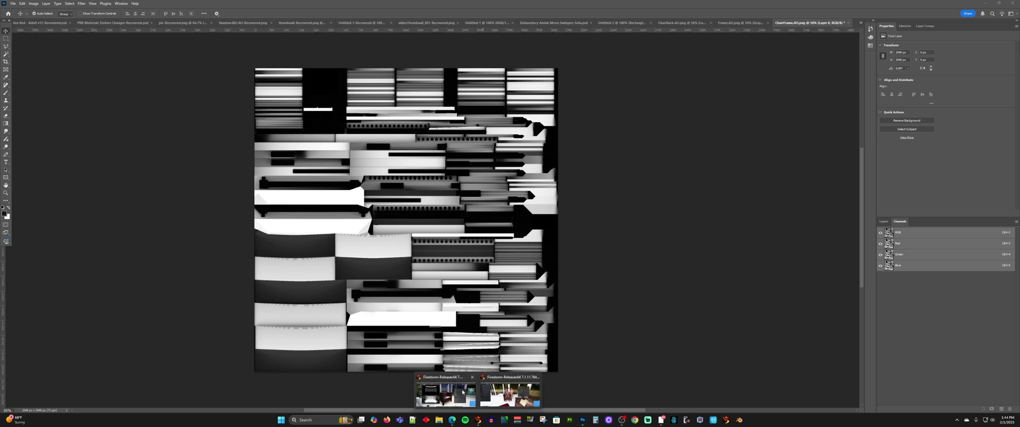
{"action": "left_click", "coordinate": [447, 394]}
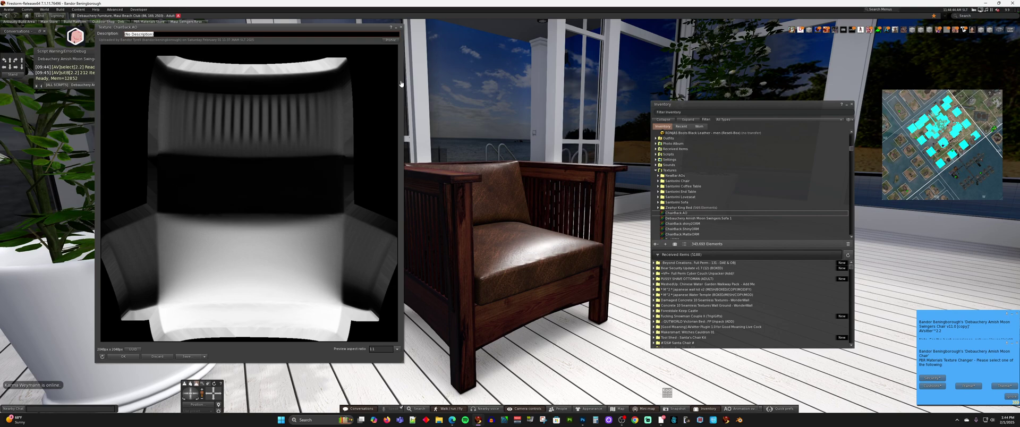
{"action": "left_click", "coordinate": [401, 27]}
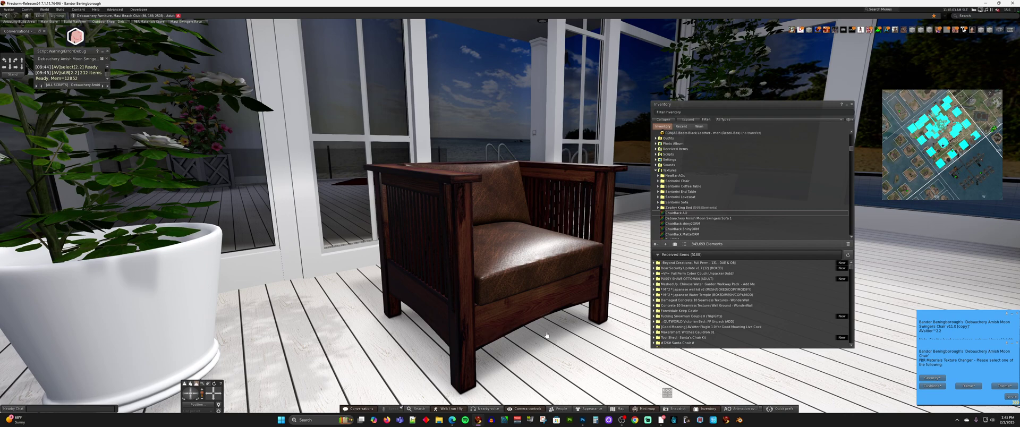
{"action": "left_click", "coordinate": [582, 420]}
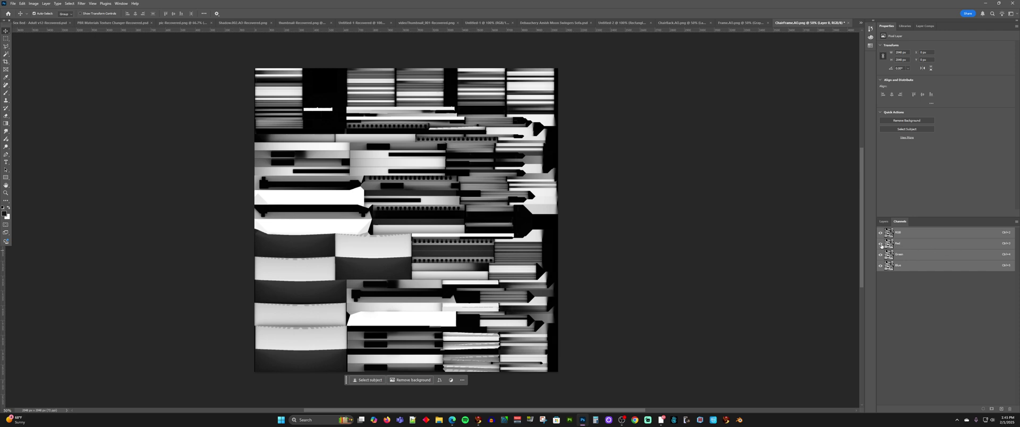
Turn off the Red channel's visibility so the chair frame texture appears cyan.
{"action": "left_click", "coordinate": [881, 244]}
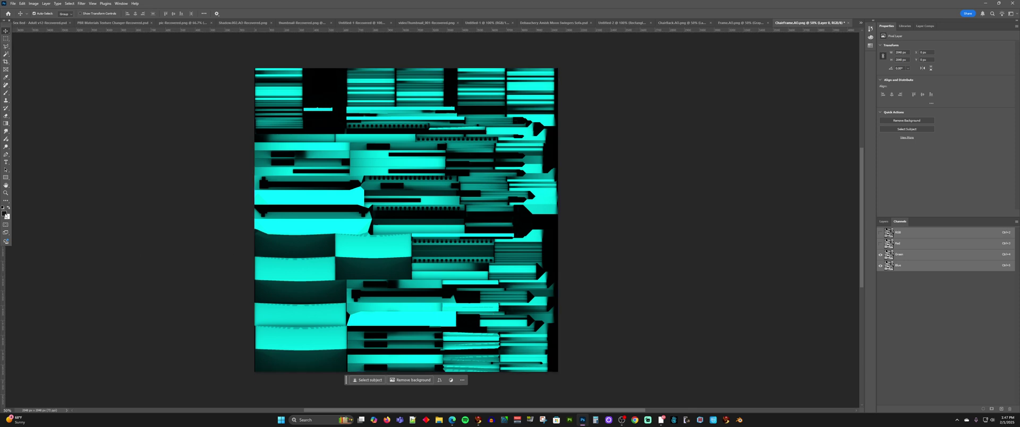
Set the foreground colour to light grey e5e5e5 in the Color Picker.
{"action": "left_click", "coordinate": [4, 213]}
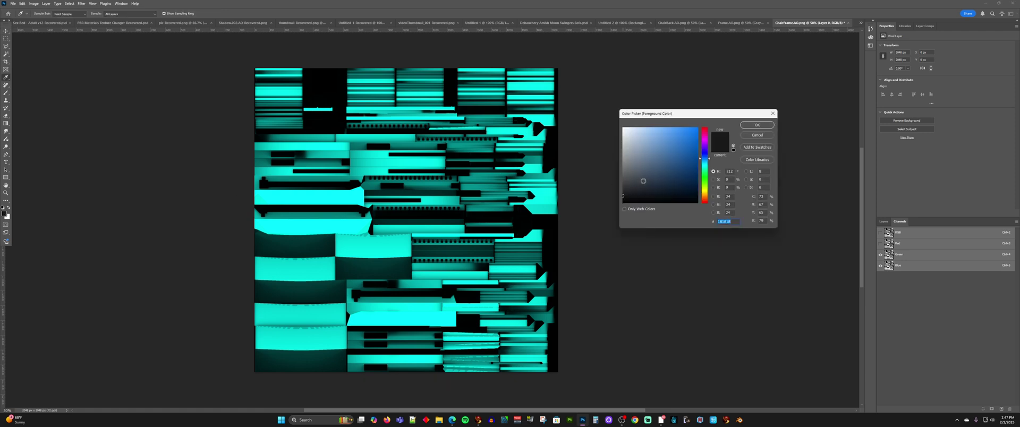
{"action": "left_click_drag", "start_coordinate": [629, 144], "coordinate": [613, 124]}
{"action": "left_click_drag", "start_coordinate": [613, 123], "coordinate": [602, 210]}
{"action": "left_click_drag", "start_coordinate": [603, 210], "coordinate": [607, 137]}
{"action": "left_click_drag", "start_coordinate": [606, 135], "coordinate": [607, 136]}
{"action": "left_click", "coordinate": [747, 128]}
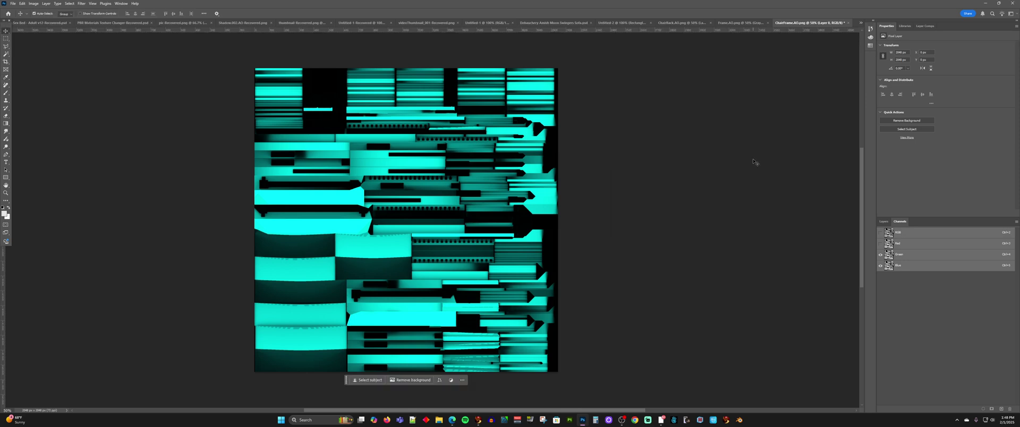
Fill the Green channel with the e5e5e5 foreground colour, then hide the Green channel.
{"action": "left_click", "coordinate": [905, 255]}
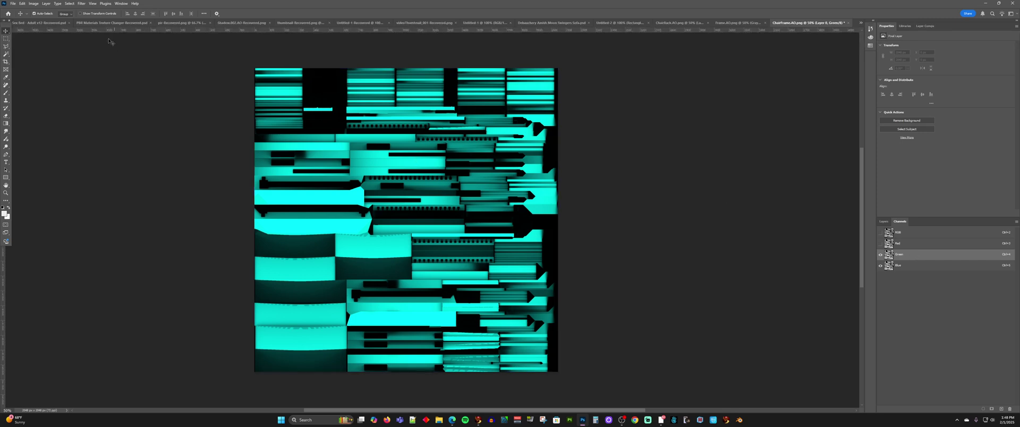
{"action": "left_click", "coordinate": [22, 3]}
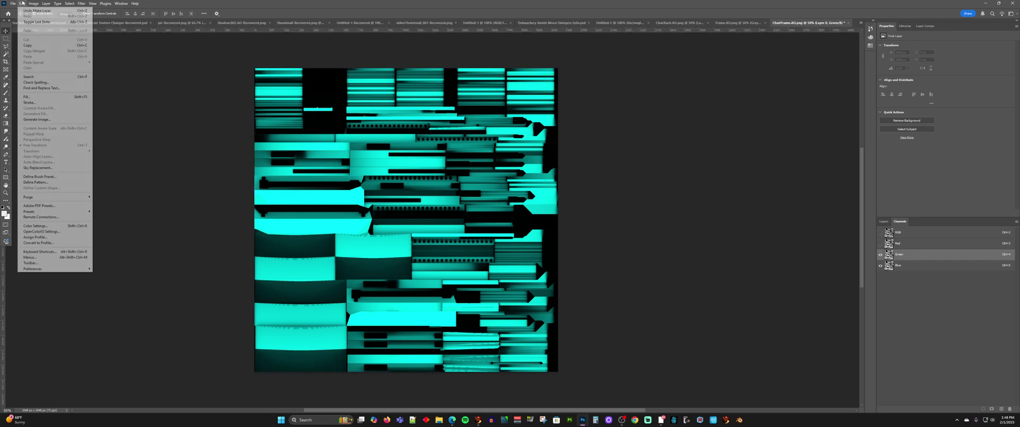
{"action": "left_click", "coordinate": [30, 97]}
{"action": "left_click", "coordinate": [729, 116]}
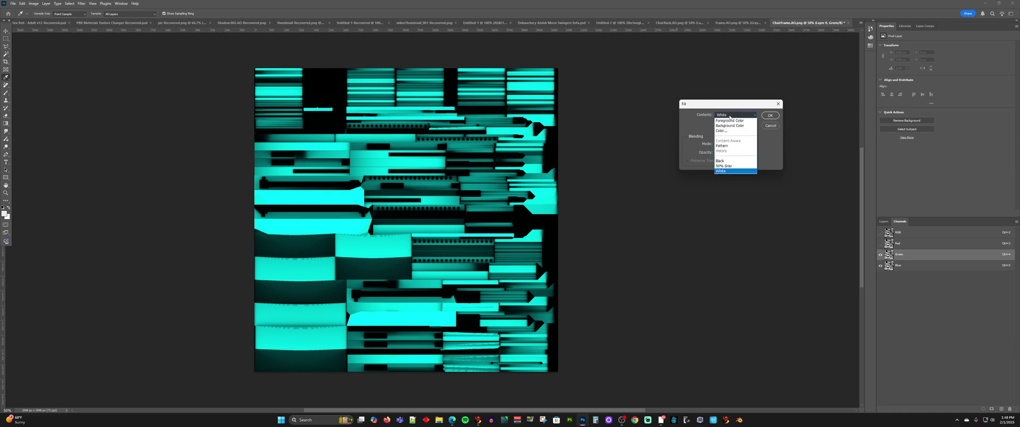
{"action": "left_click", "coordinate": [731, 120]}
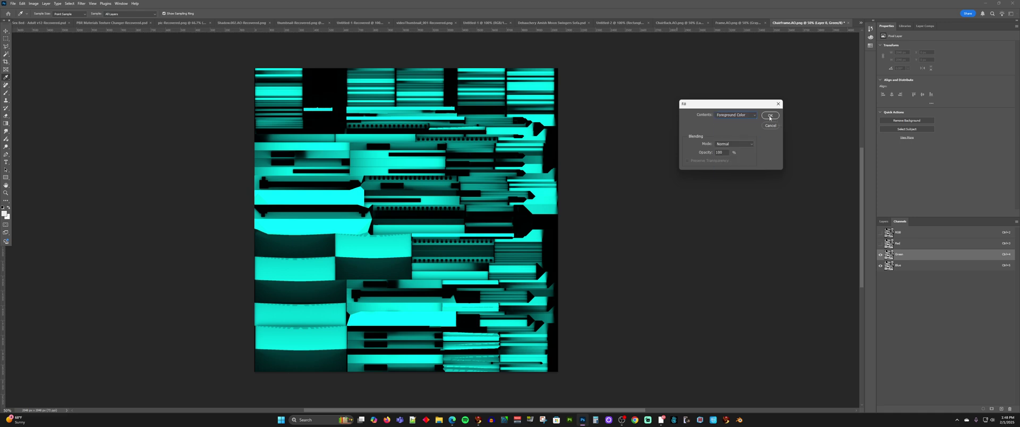
{"action": "left_click", "coordinate": [770, 116]}
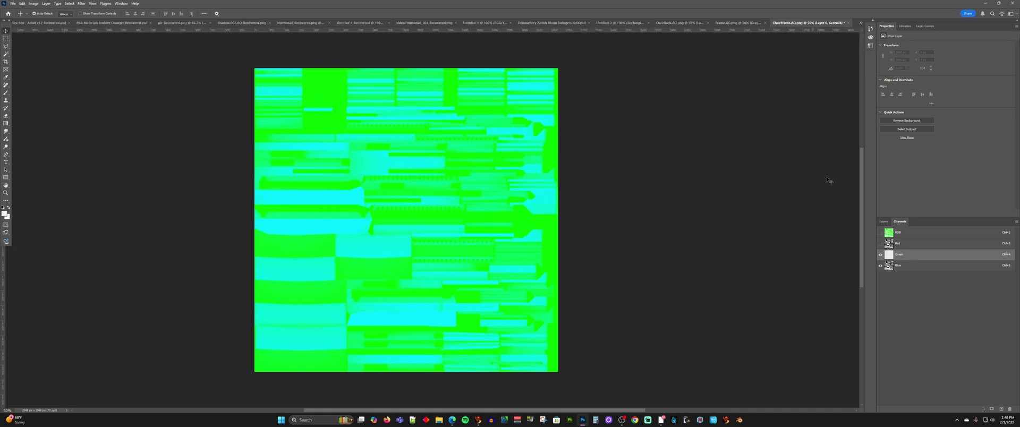
{"action": "left_click", "coordinate": [880, 255]}
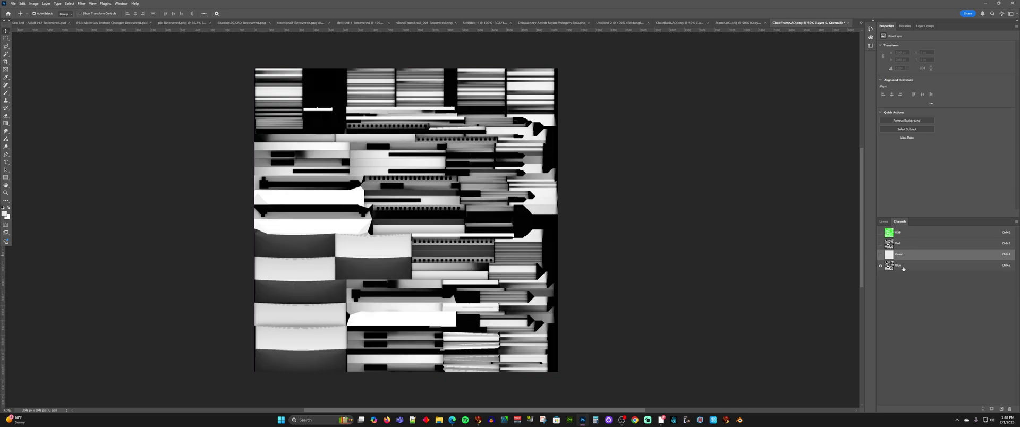
Make the Blue channel the active channel in the Channels panel.
{"action": "left_click", "coordinate": [903, 269]}
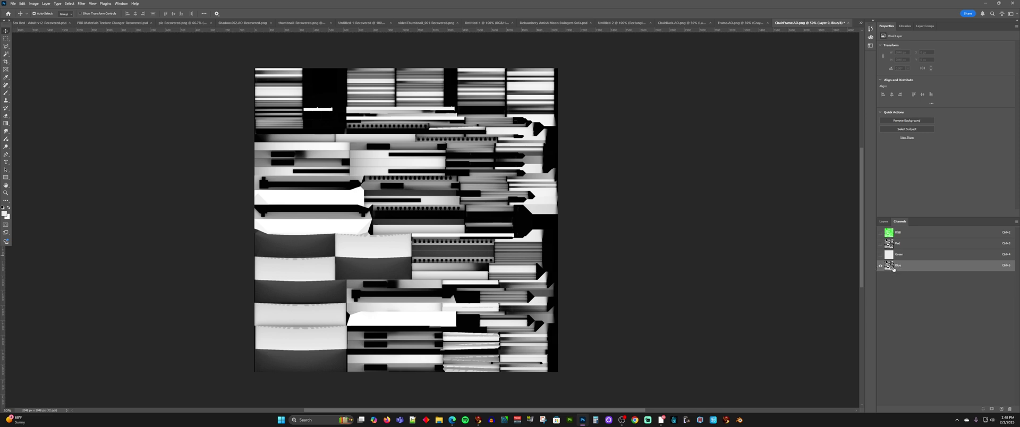
{"action": "left_click_drag", "start_coordinate": [889, 266], "coordinate": [553, 257]}
Set the foreground colour to dark grey 181818 and fill the Blue channel with it.
{"action": "left_click", "coordinate": [5, 213]}
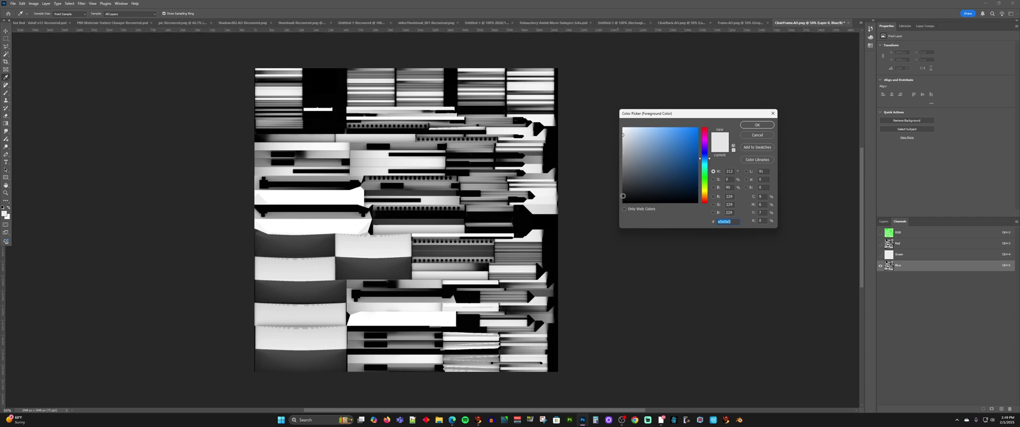
{"action": "left_click", "coordinate": [623, 196]}
{"action": "left_click", "coordinate": [756, 126]}
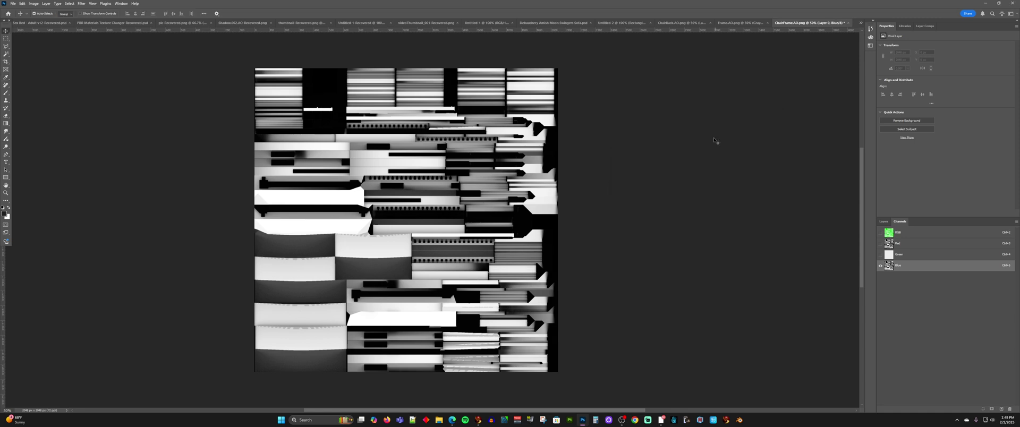
{"action": "left_click", "coordinate": [22, 4]}
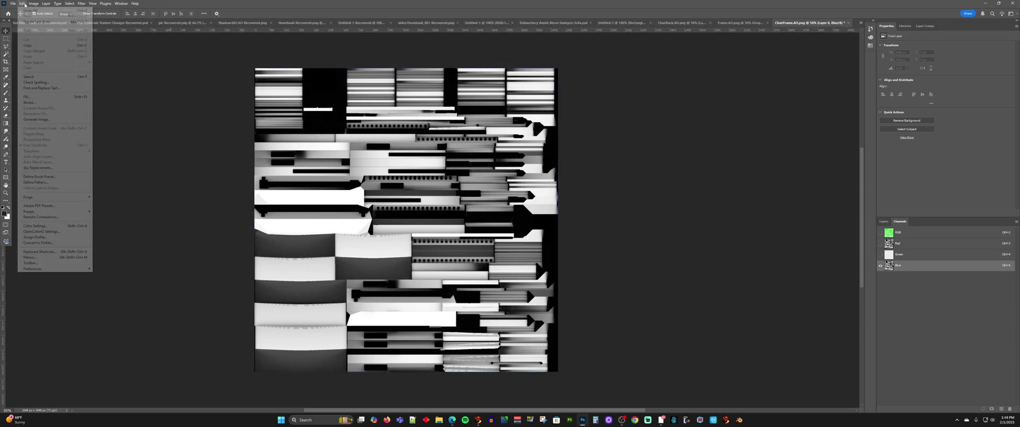
{"action": "left_click", "coordinate": [27, 97]}
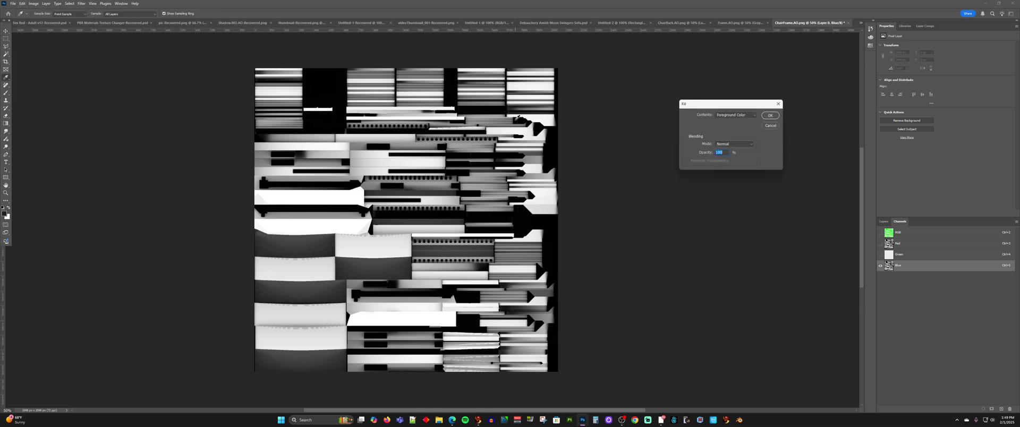
{"action": "left_click", "coordinate": [770, 116]}
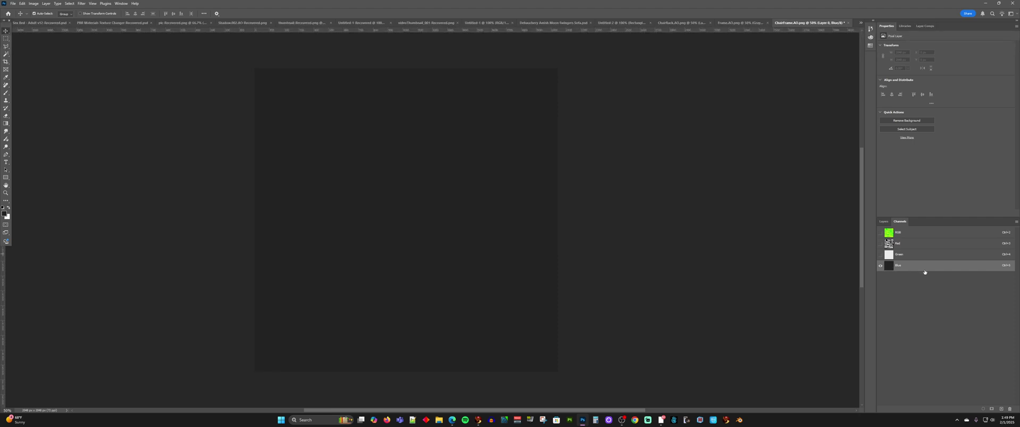
Re-enable the Green and Red channels, select the RGB composite, and return to the Layers panel.
{"action": "left_click", "coordinate": [881, 255]}
{"action": "left_click", "coordinate": [881, 243]}
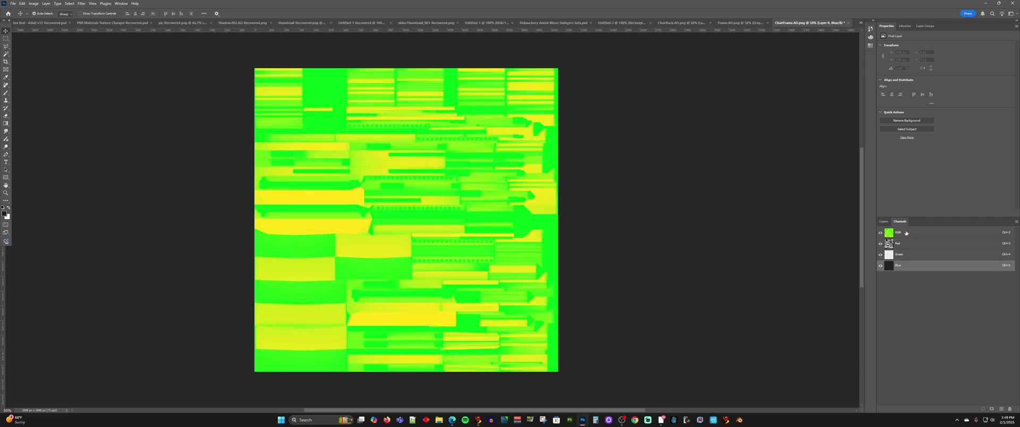
{"action": "left_click", "coordinate": [906, 233]}
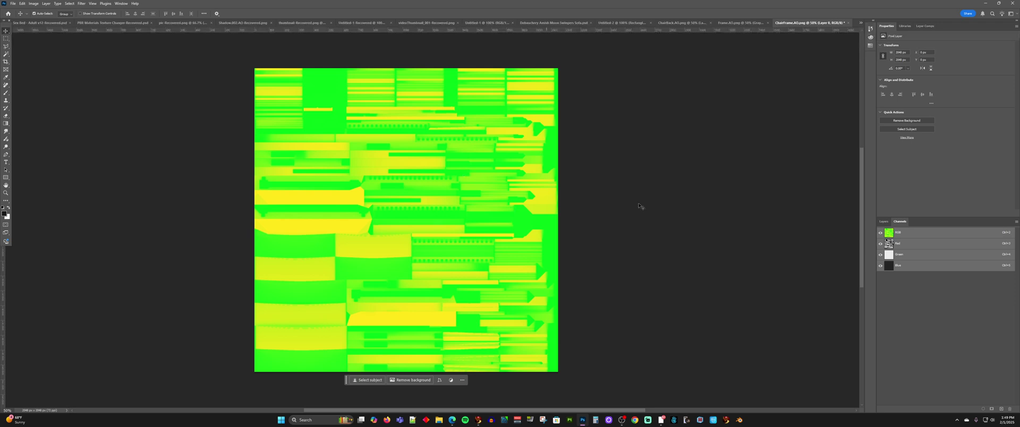
{"action": "left_click", "coordinate": [884, 221]}
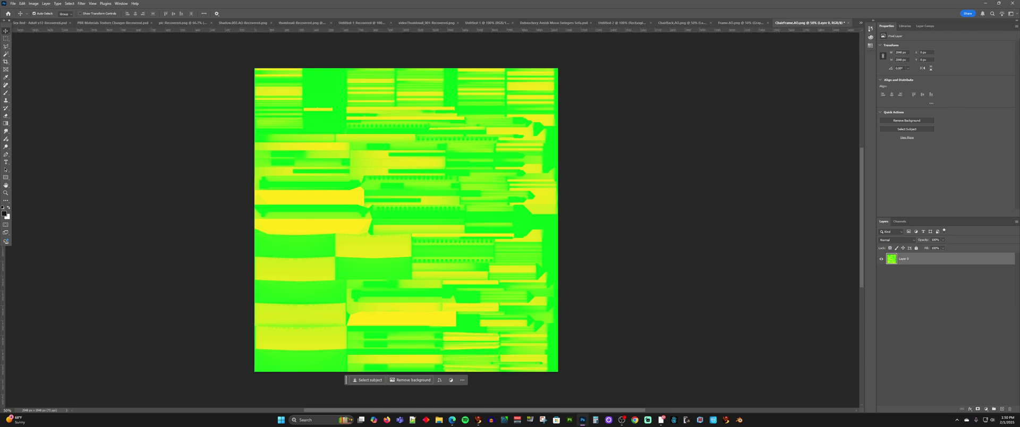
Save a PNG copy named Frame_slightlyShiny.ORM in the Substance 3D Painter export folder.
{"action": "key", "text": "ctrl+shift+s"}
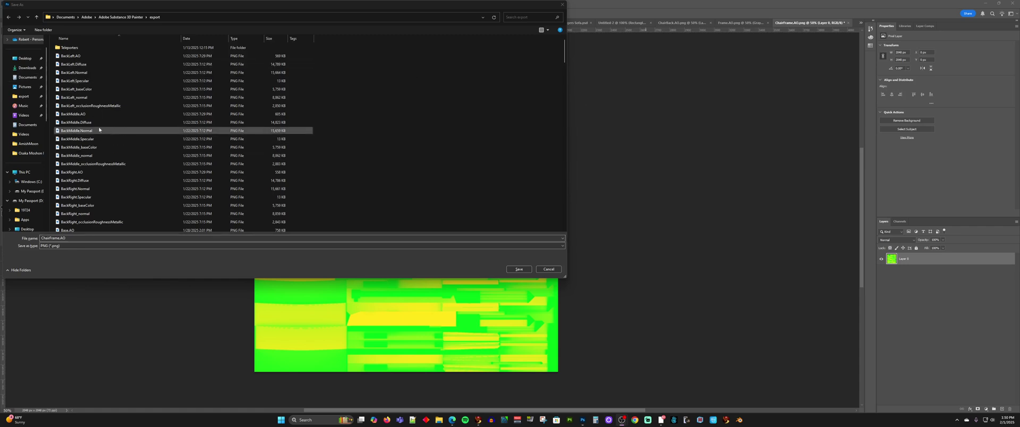
{"action": "scroll", "coordinate": [122, 138], "scroll_direction": "down", "scroll_amount": 10}
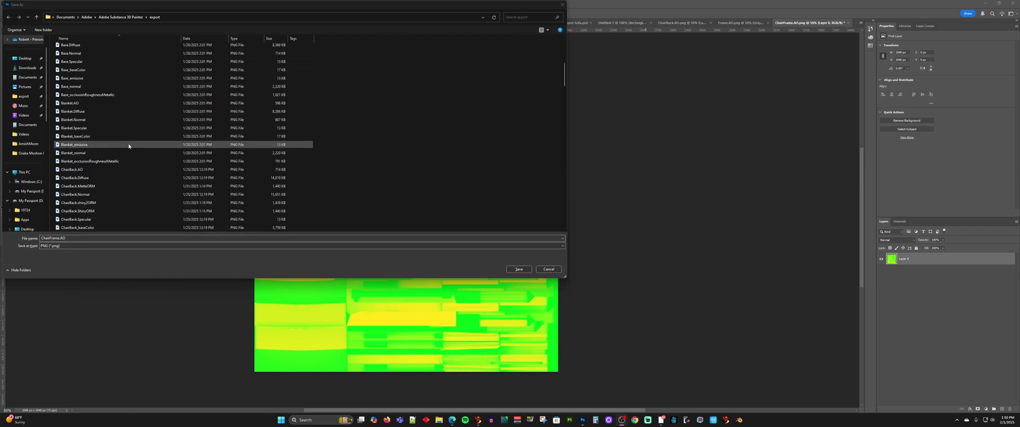
{"action": "scroll", "coordinate": [127, 146], "scroll_direction": "down", "scroll_amount": 5}
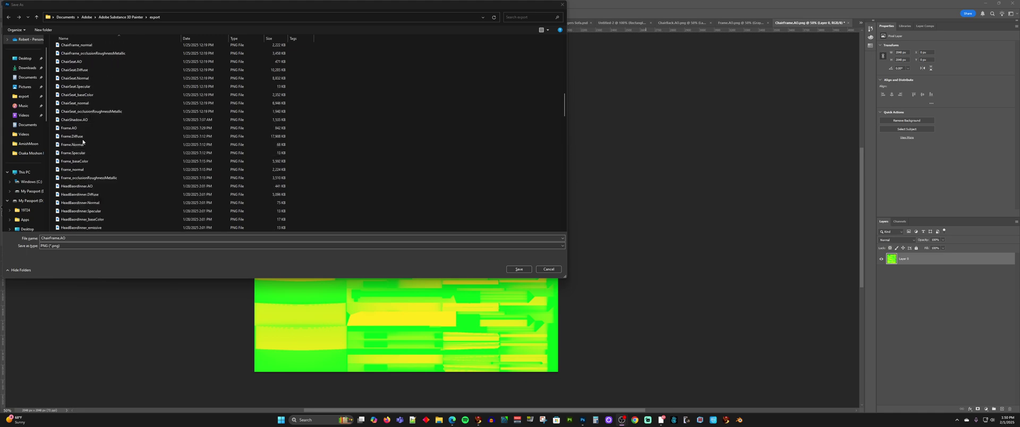
{"action": "left_click", "coordinate": [74, 129]}
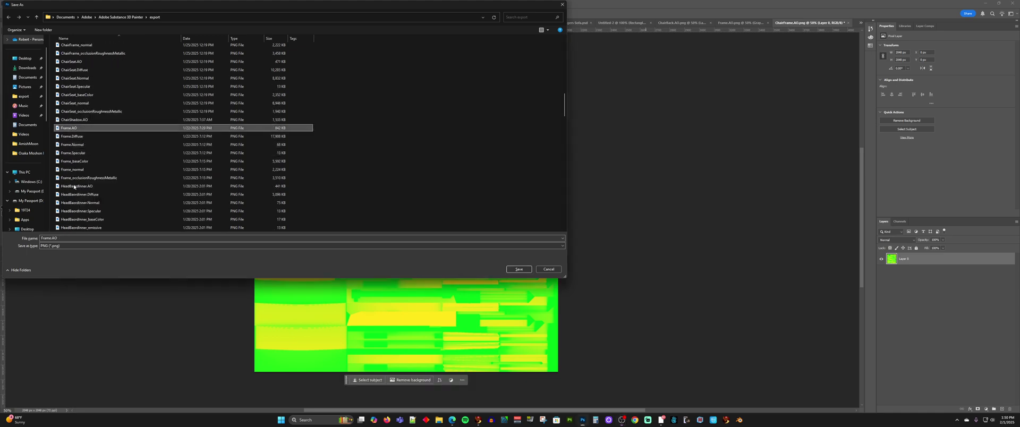
{"action": "left_click", "coordinate": [66, 239]}
{"action": "left_click", "coordinate": [65, 239]}
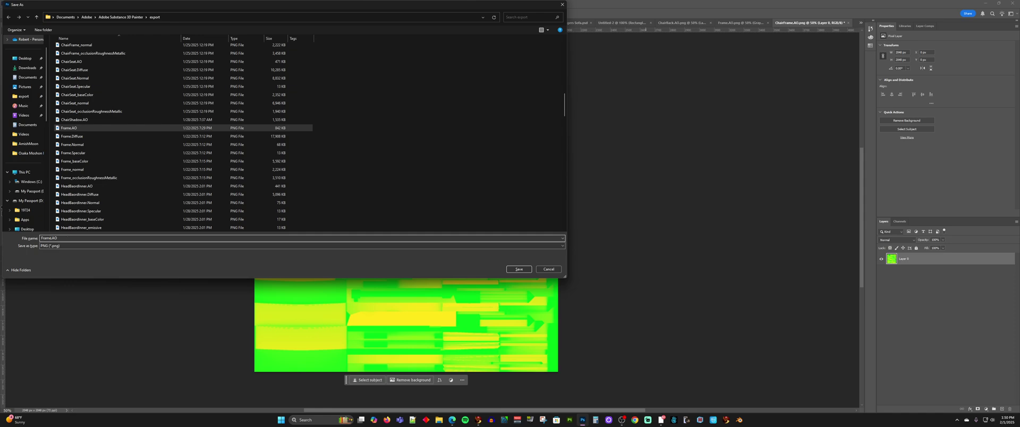
{"action": "type", "text": "_slightly"}
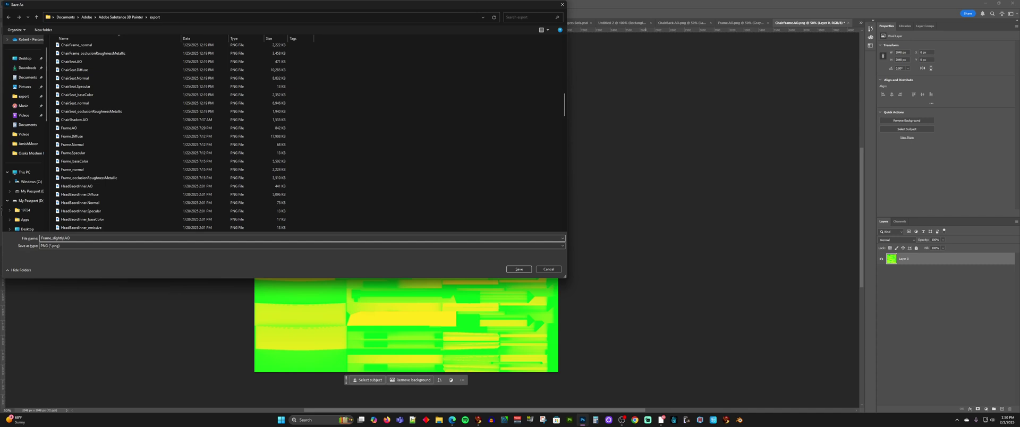
{"action": "type", "text": "Shiny"}
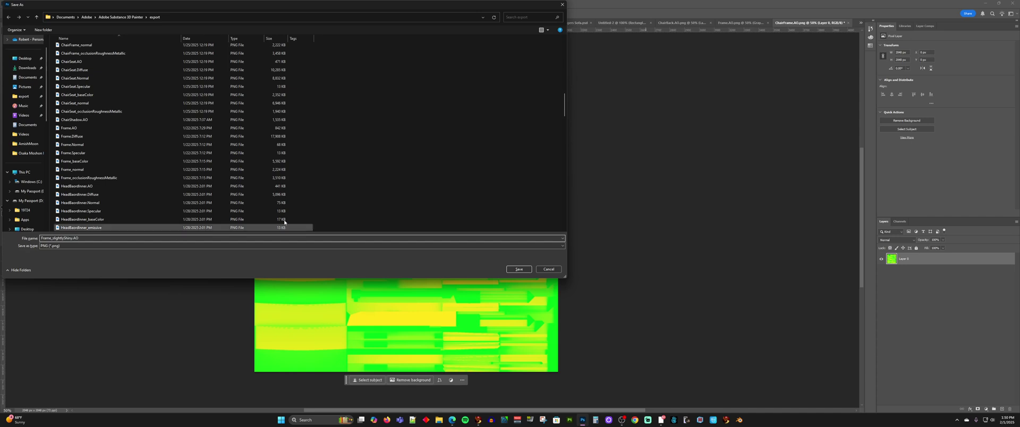
{"action": "left_click", "coordinate": [85, 237]}
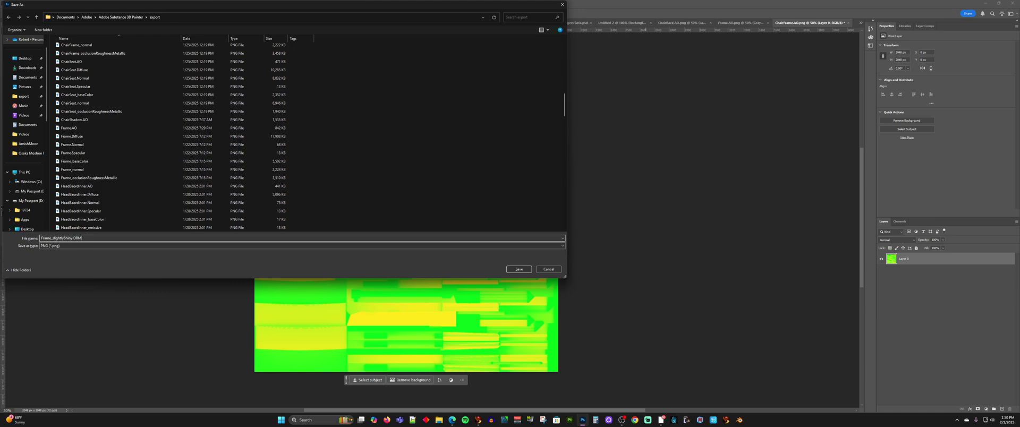
{"action": "type", "text": "ORM"}
{"action": "left_click", "coordinate": [519, 269]}
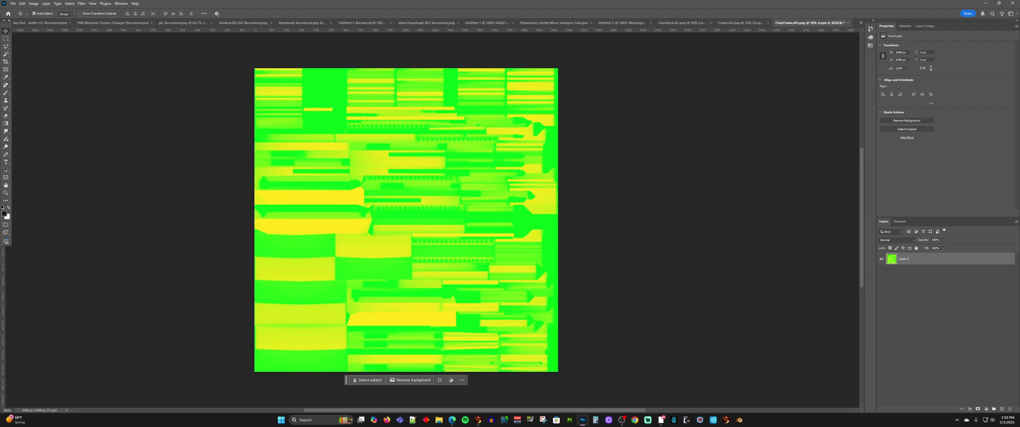
Upload Frame_slightlyShiny.ORM.png to Second Life through Firestorm's Build > Upload > Image.
{"action": "left_click", "coordinate": [582, 420]}
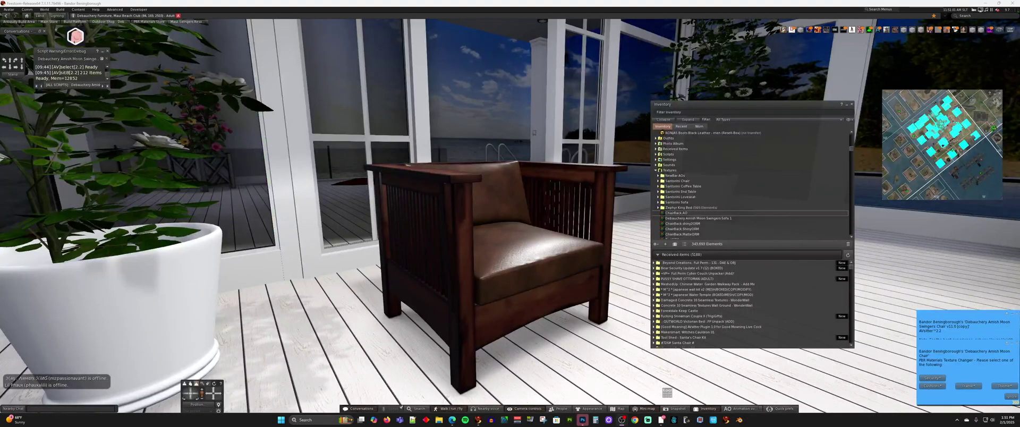
{"action": "left_click", "coordinate": [60, 9]}
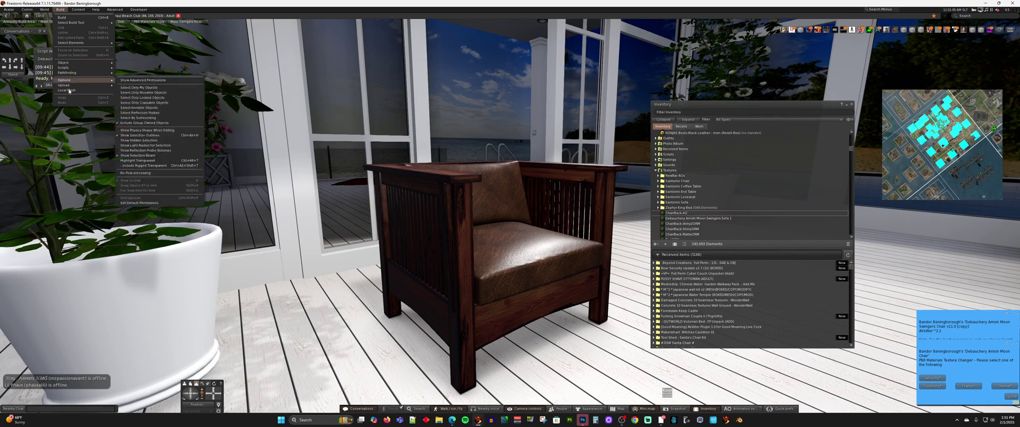
{"action": "mouse_move", "coordinate": [66, 87]}
{"action": "left_click", "coordinate": [128, 85]}
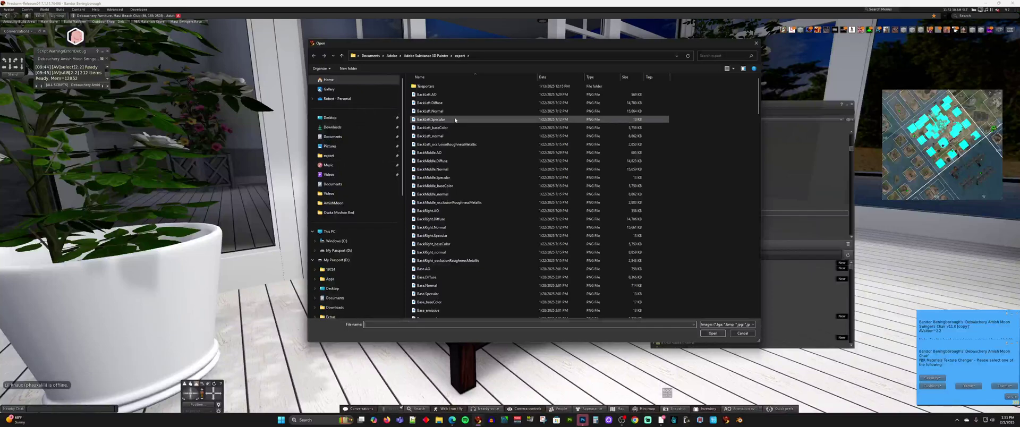
{"action": "scroll", "coordinate": [445, 148], "scroll_direction": "down", "scroll_amount": 6}
{"action": "scroll", "coordinate": [431, 240], "scroll_direction": "down", "scroll_amount": 9}
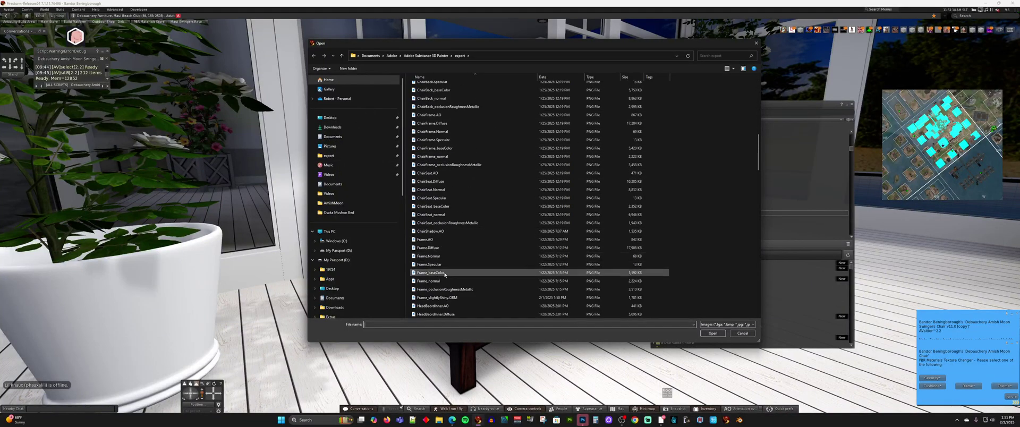
{"action": "left_click", "coordinate": [450, 299]}
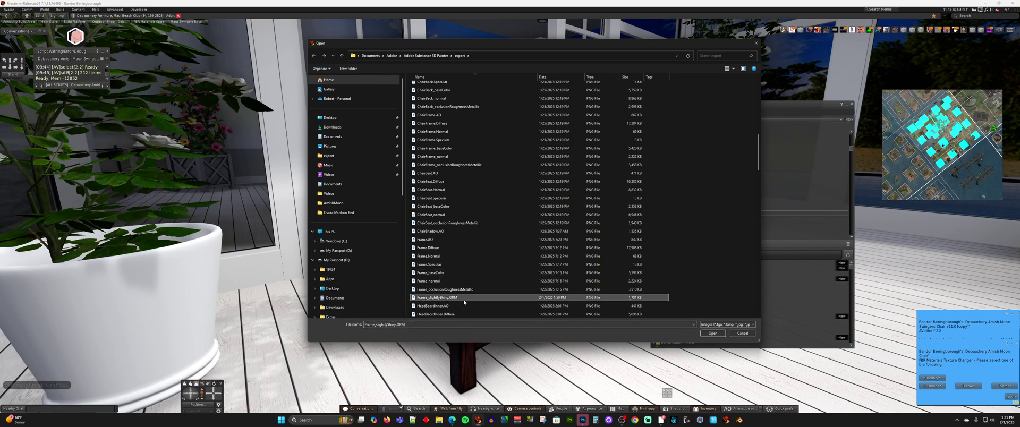
{"action": "left_click", "coordinate": [715, 333]}
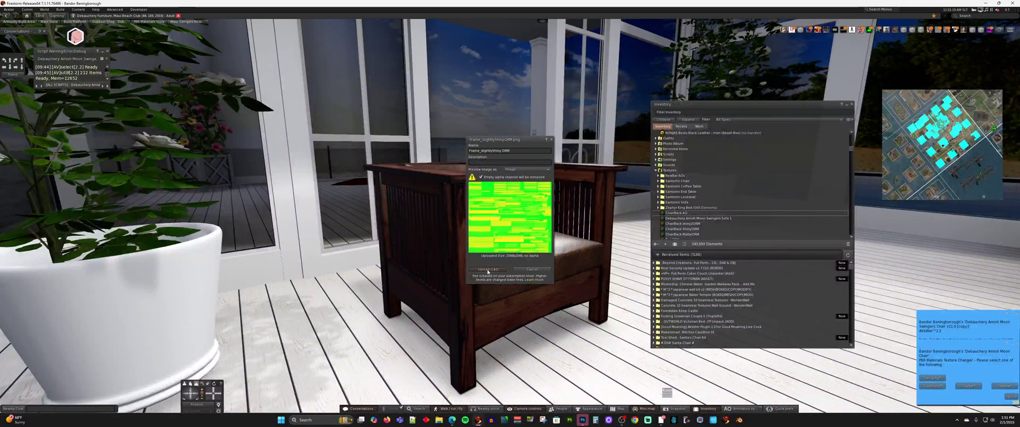
{"action": "left_click", "coordinate": [487, 270]}
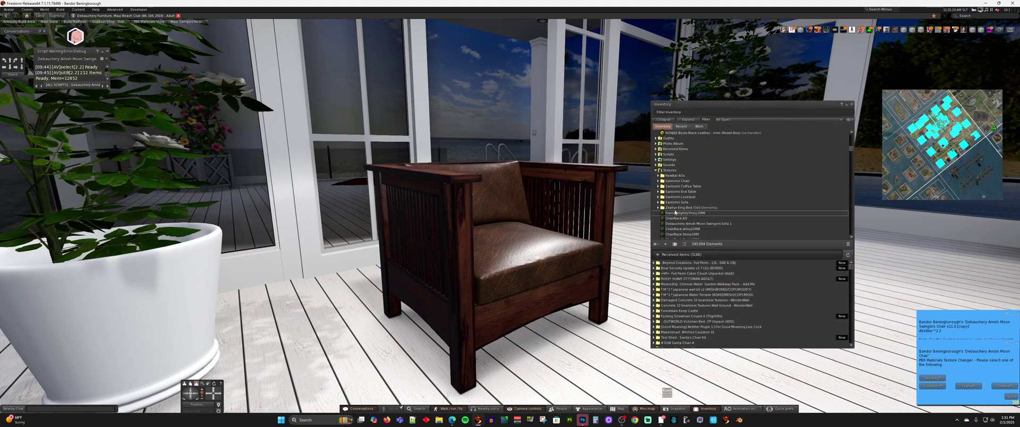
Edit the chair with Edit linked on, select its frame, and show the Texture tab's PBR settings.
{"action": "right_click", "coordinate": [511, 247]}
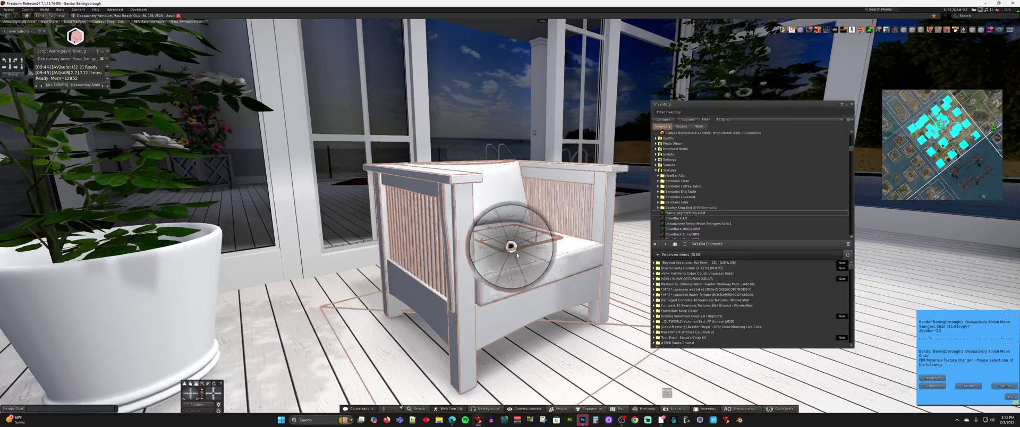
{"action": "left_click", "coordinate": [523, 260]}
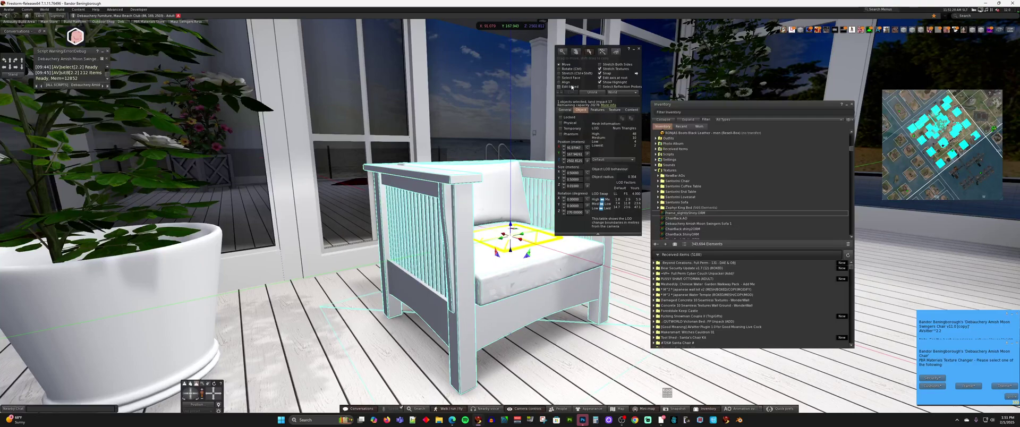
{"action": "left_click", "coordinate": [564, 87]}
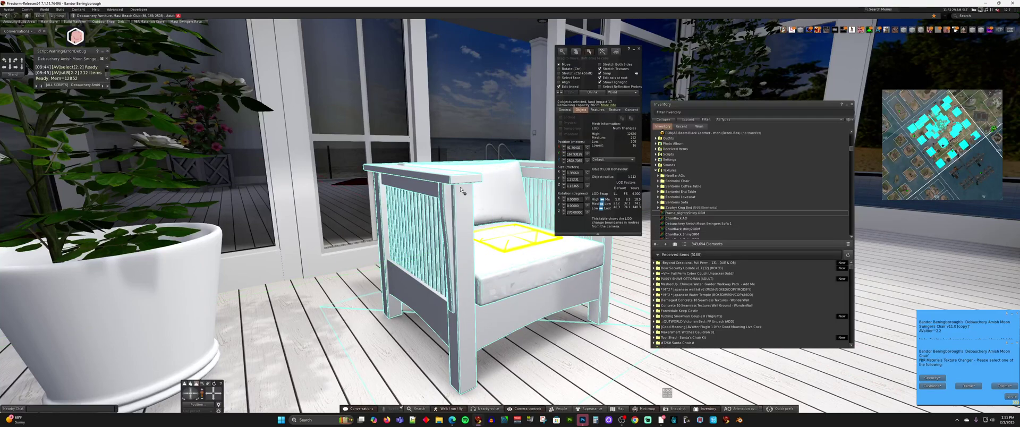
{"action": "left_click", "coordinate": [461, 189]}
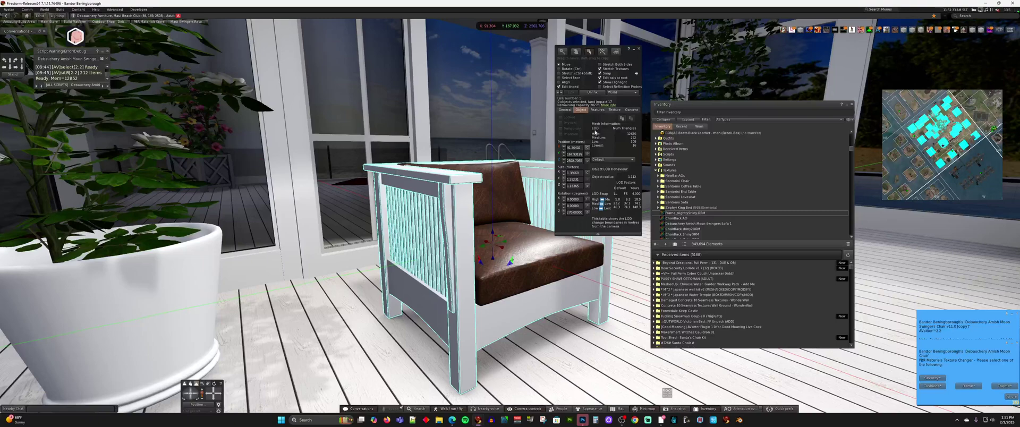
{"action": "left_click", "coordinate": [615, 110]}
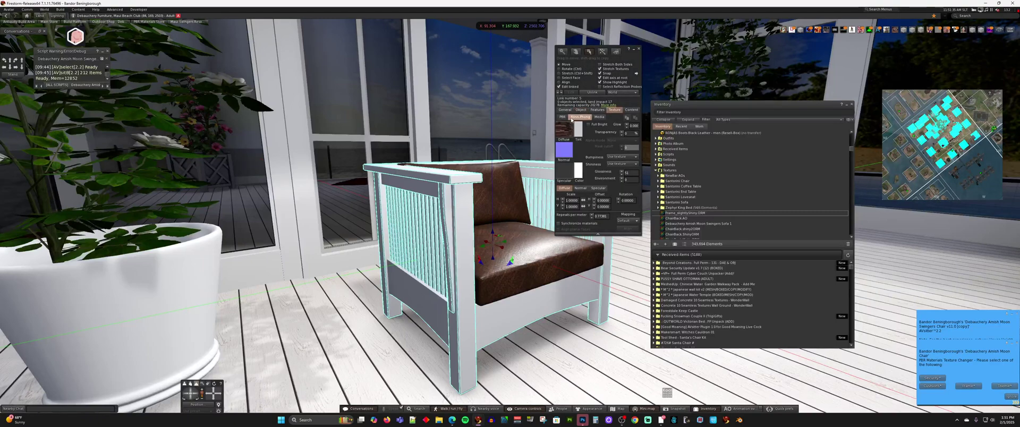
{"action": "left_click", "coordinate": [562, 117]}
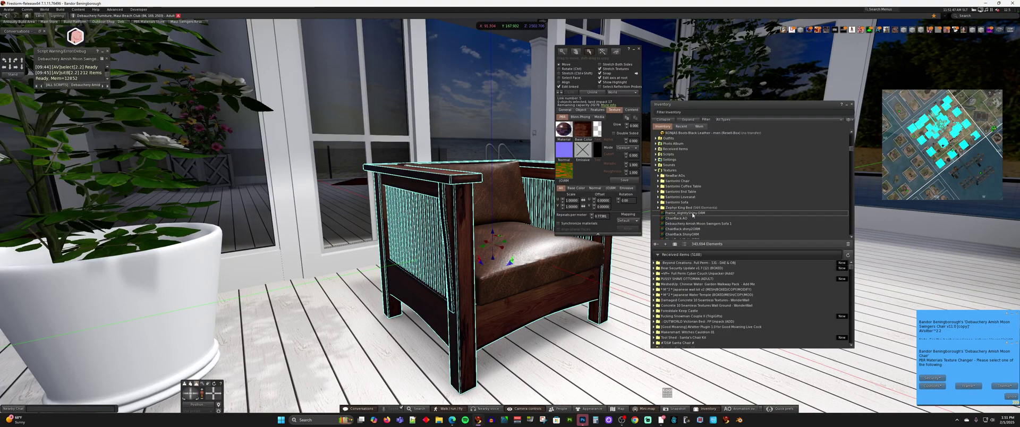
Drop Frame_slightlyShiny.ORM onto the frame's ORM texture slot and close the Build window.
{"action": "left_click_drag", "start_coordinate": [693, 216], "coordinate": [567, 173]}
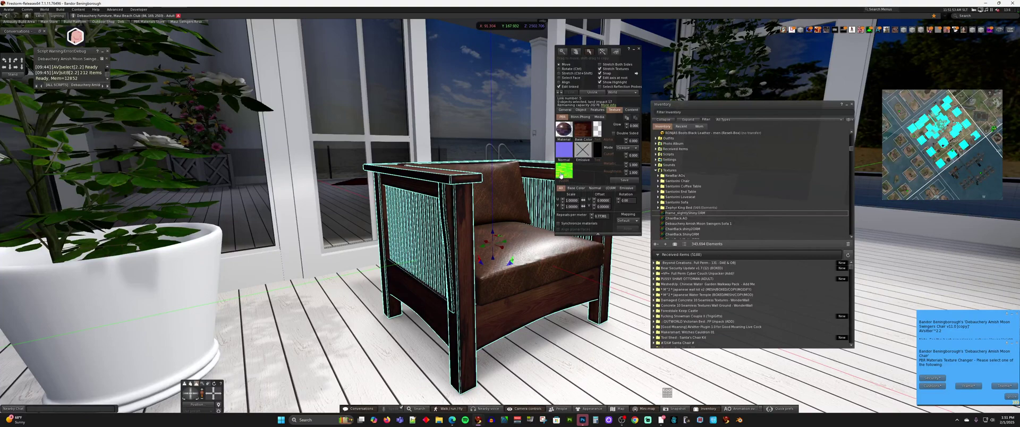
{"action": "left_click", "coordinate": [639, 50]}
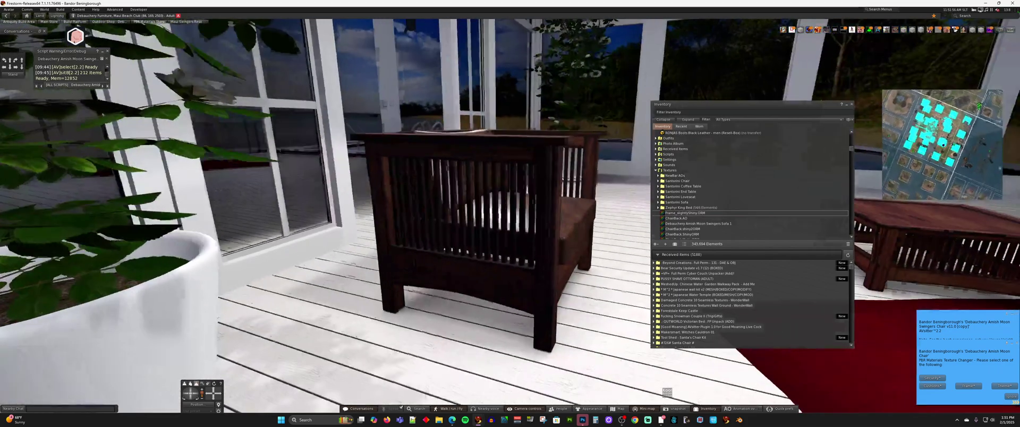